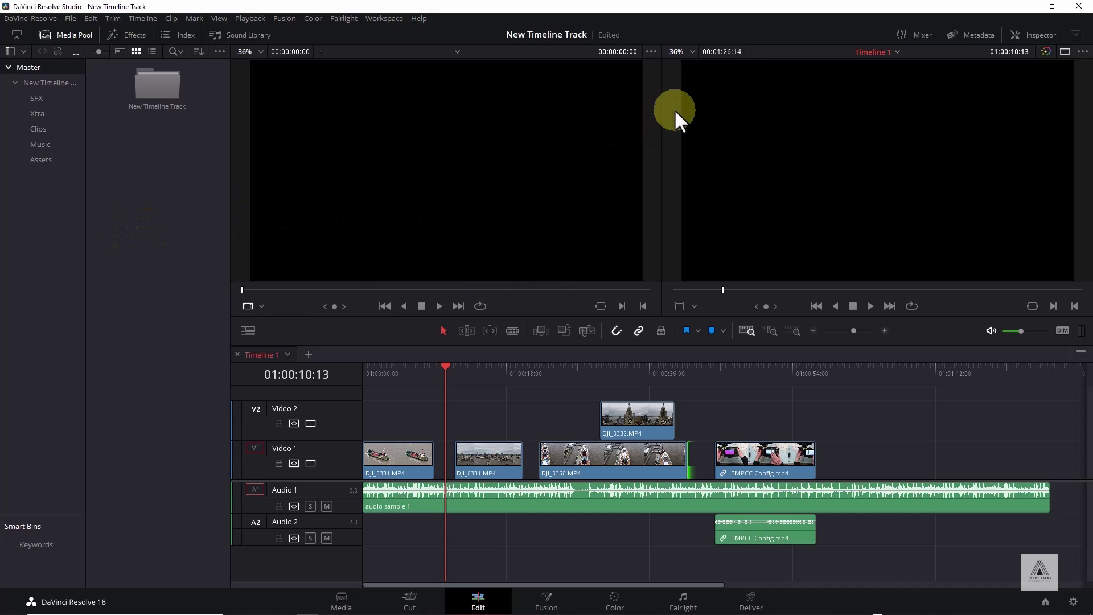
Step: Visit the Media, Cut and Fusion pages, returning to the Edit page each time
left_click(348, 601)
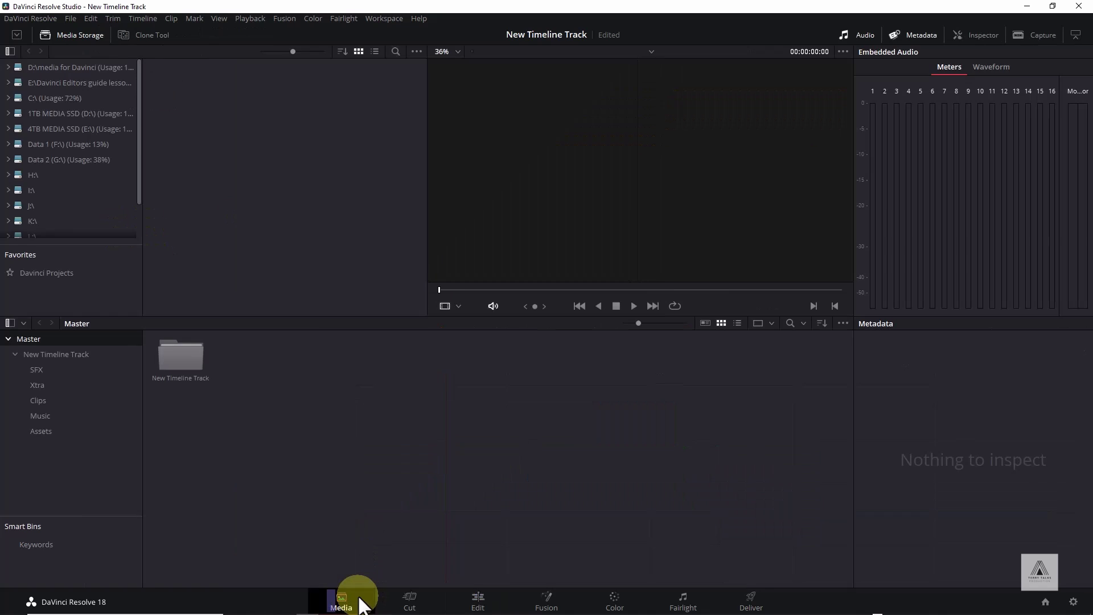
left_click(408, 605)
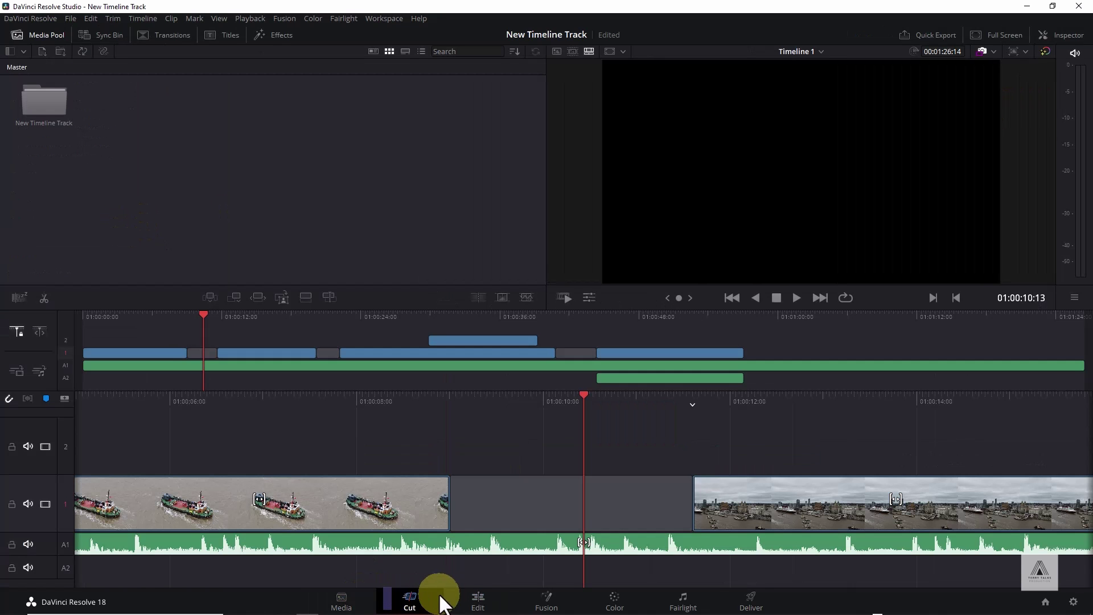
left_click(481, 599)
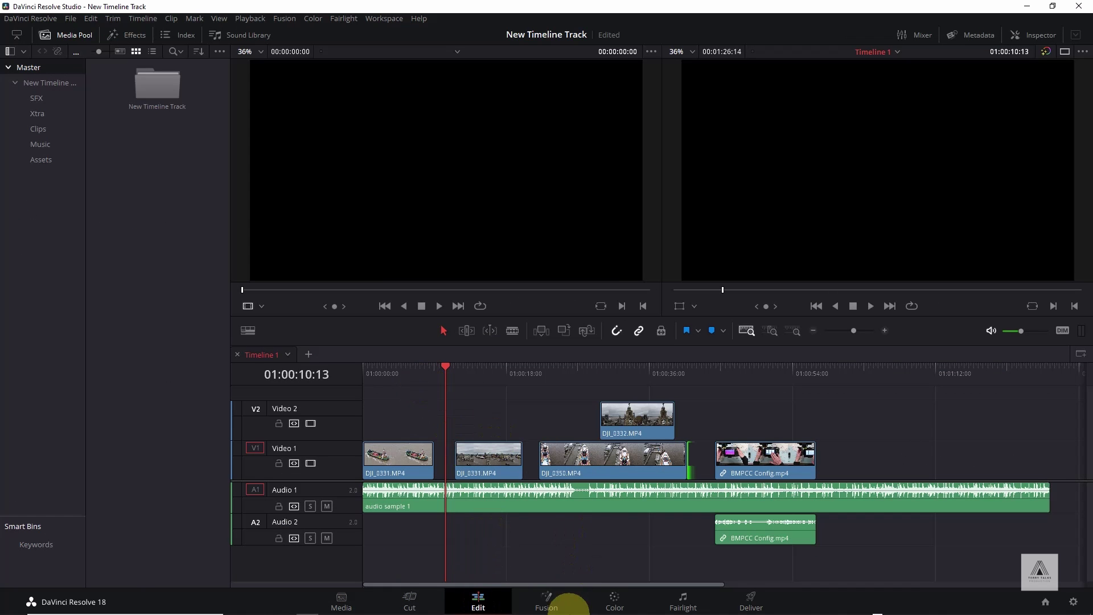
mouse_move(561, 597)
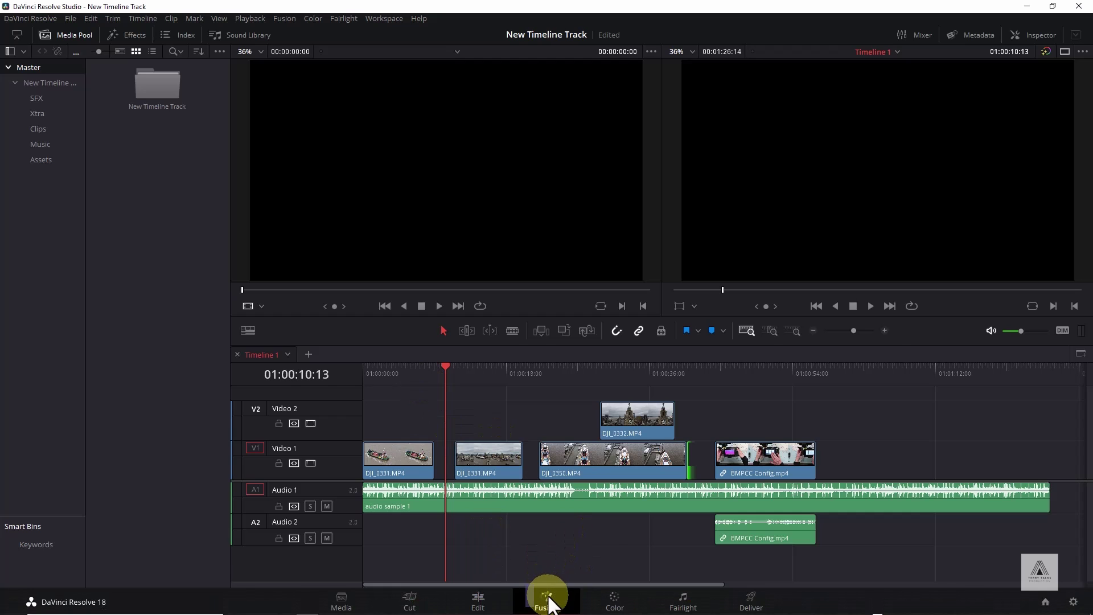
left_click(547, 599)
left_click(488, 599)
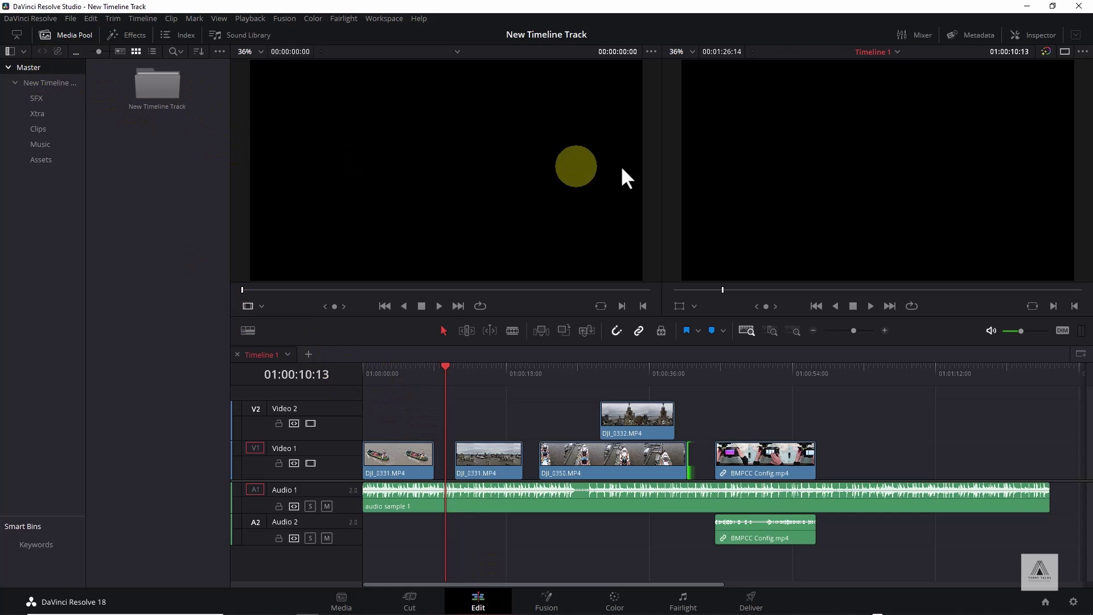
Step: Toggle the Inspector on and off, then show the Metadata and Mixer panels
left_click(1036, 34)
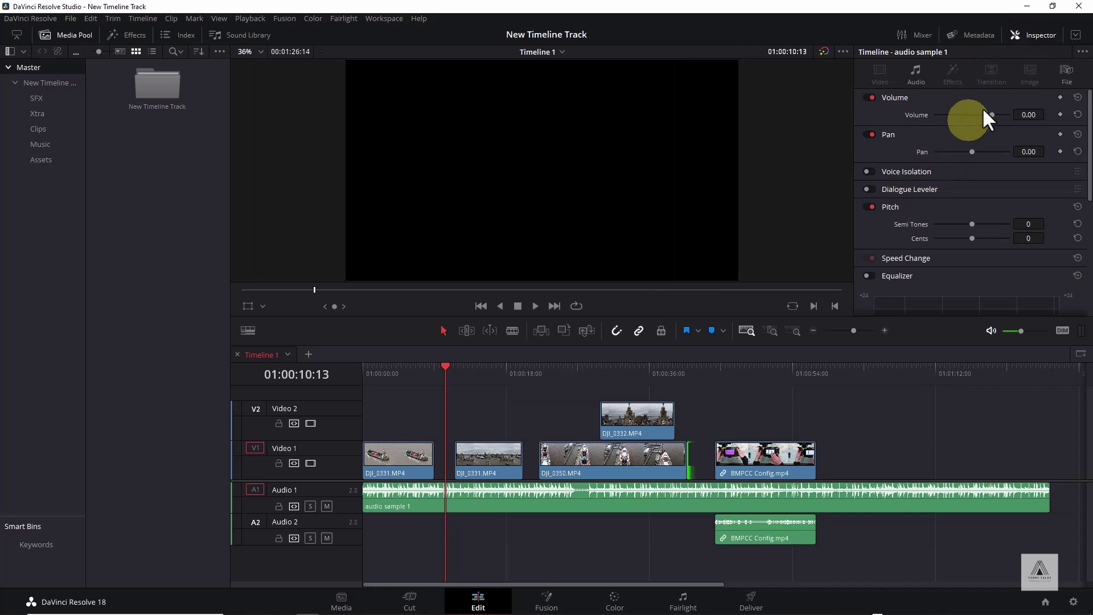
left_click(1040, 32)
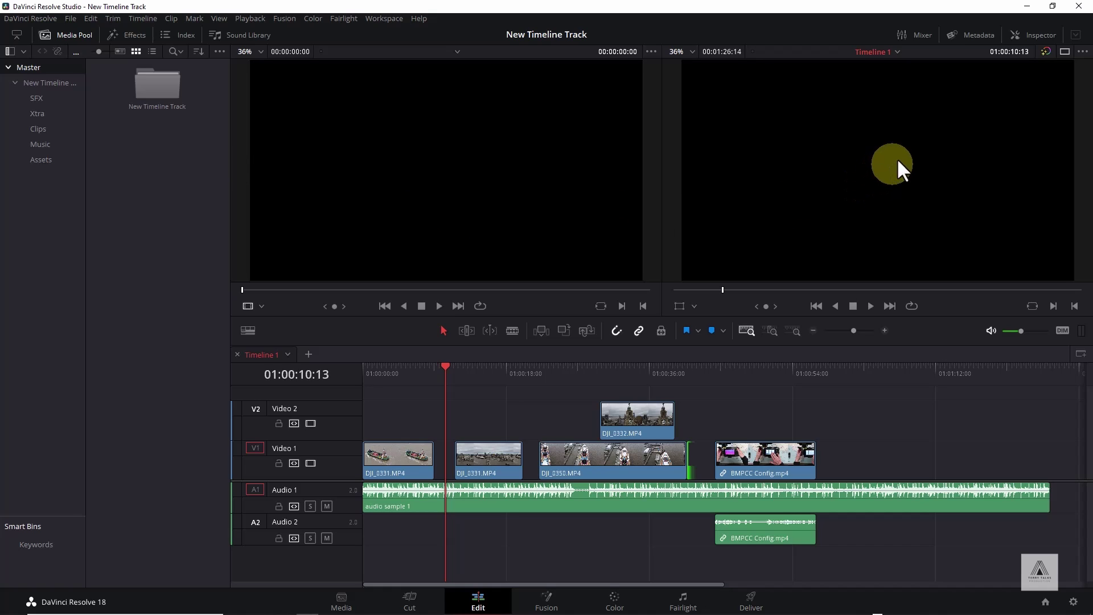
left_click(975, 34)
left_click(917, 36)
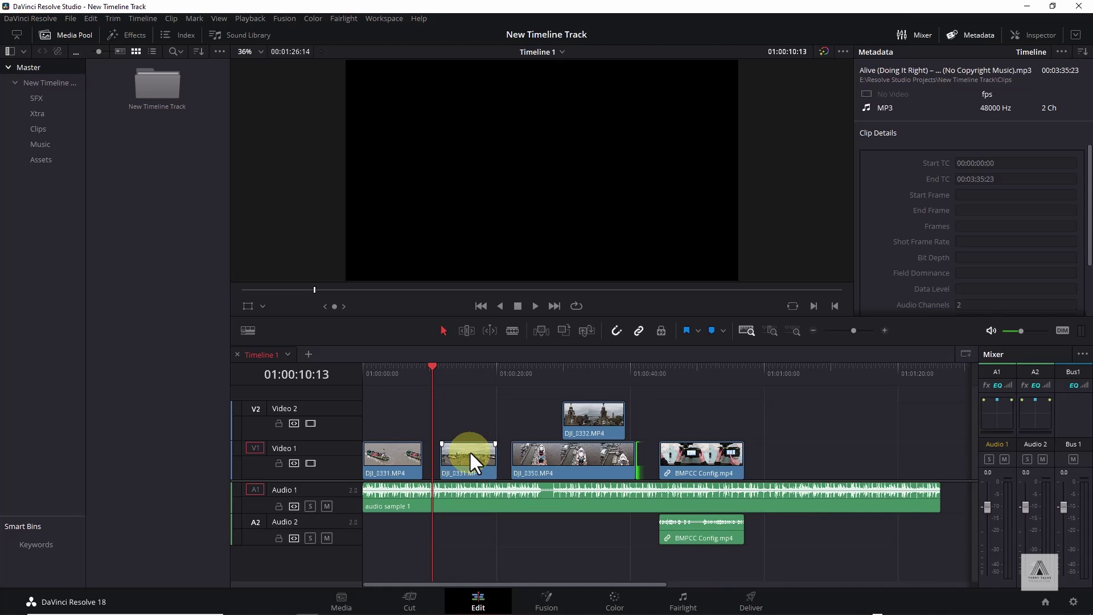
Step: Hide the Media Pool, Metadata and Mixer panels so both viewers and the timeline widen
left_click(63, 34)
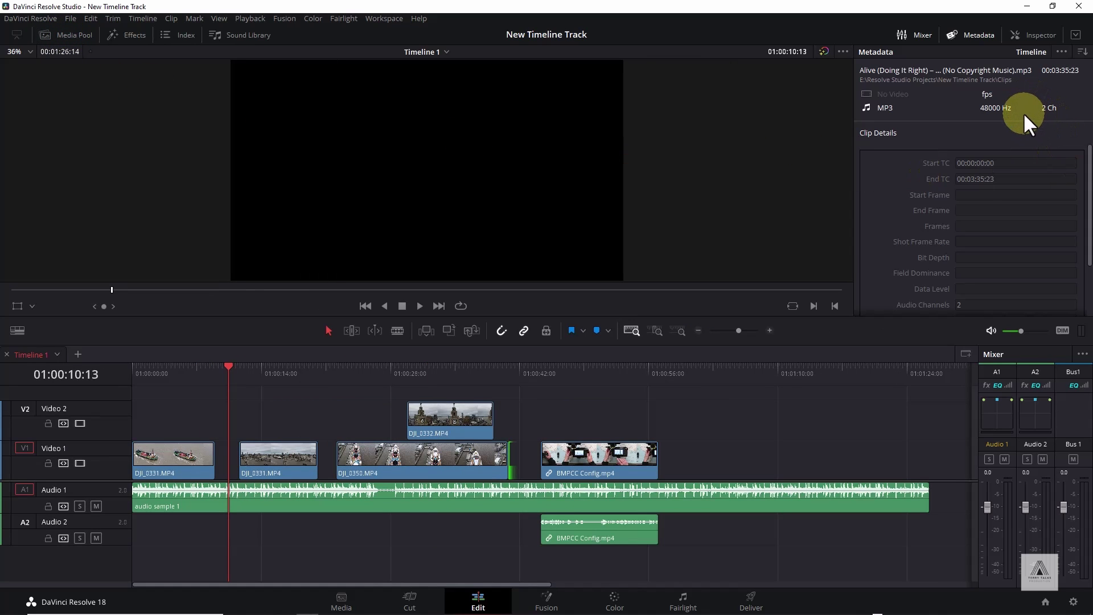
left_click(971, 31)
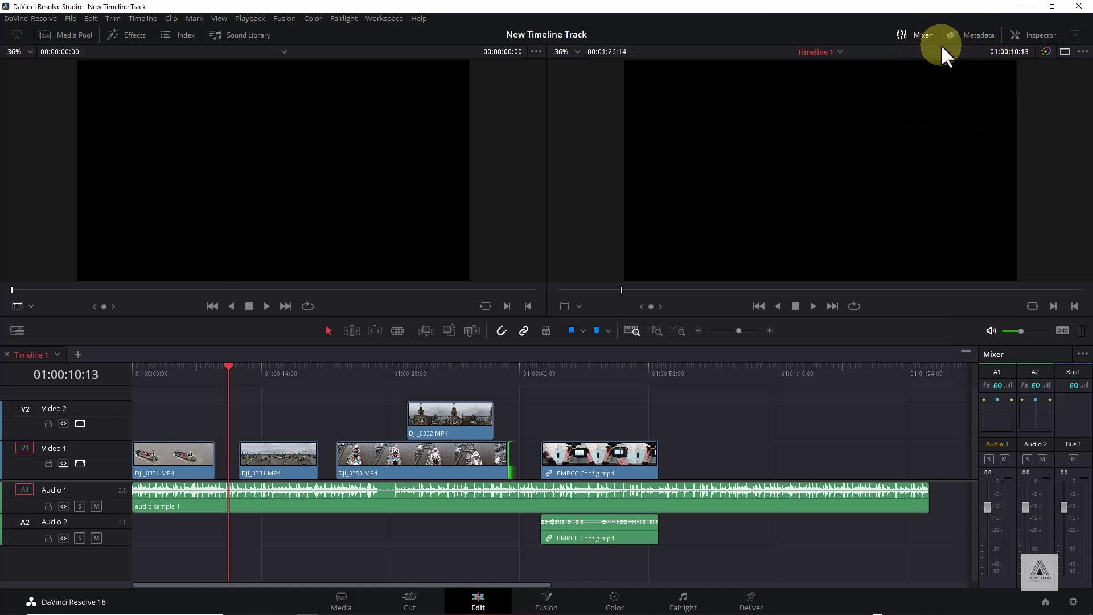
left_click(921, 37)
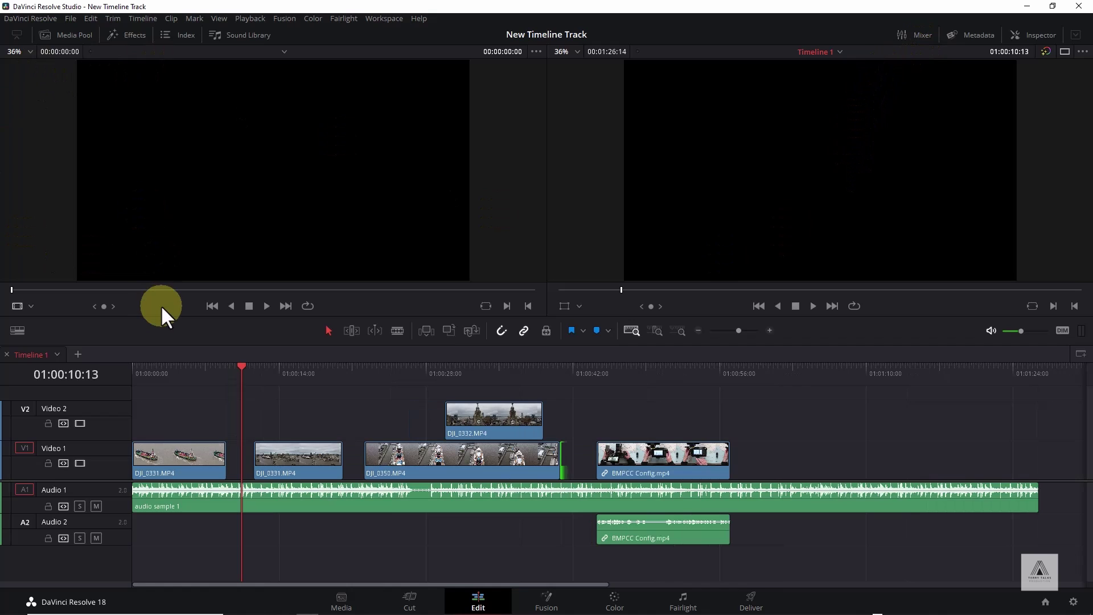
left_click(287, 430)
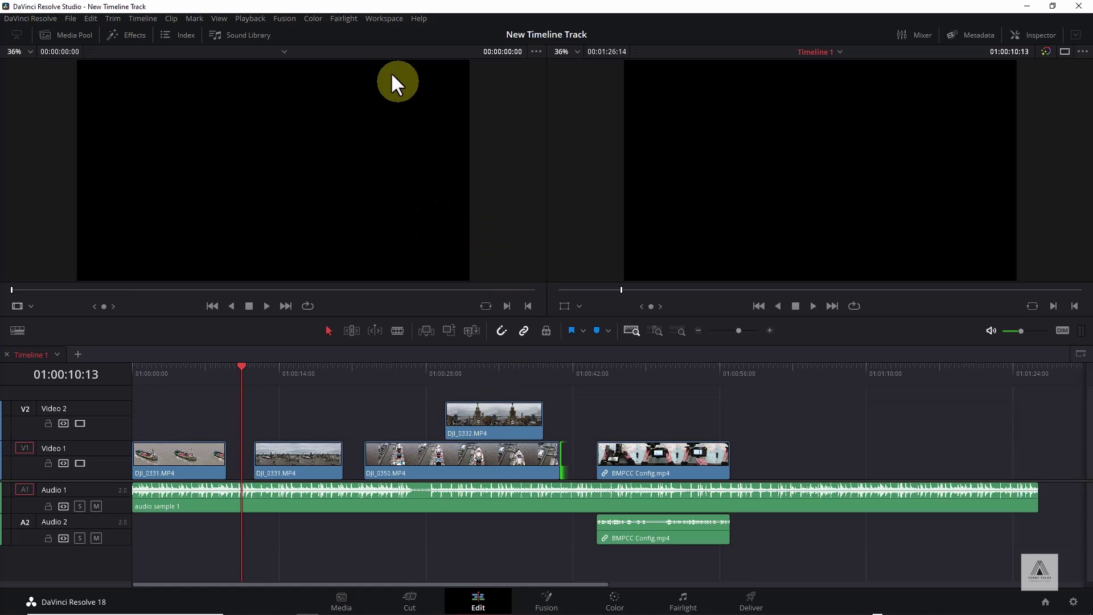
left_click(384, 19)
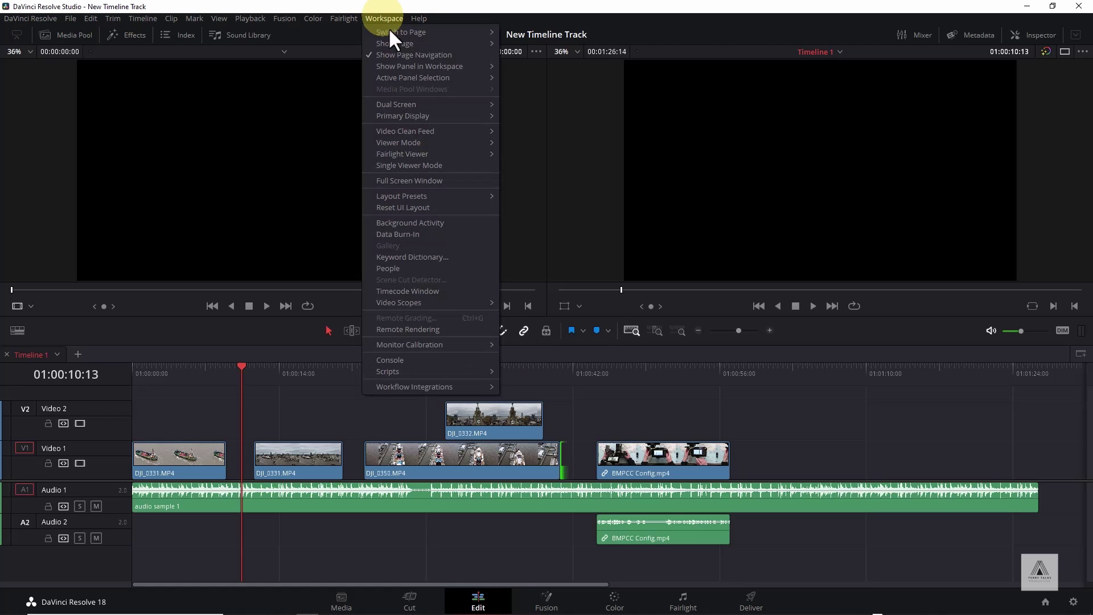
mouse_move(399, 193)
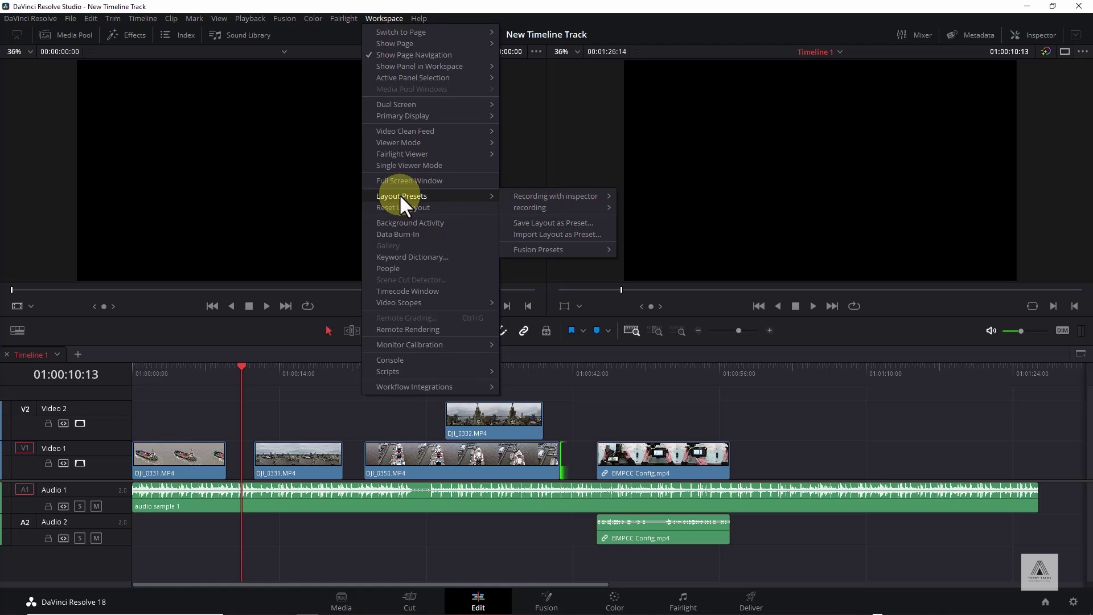
left_click(539, 222)
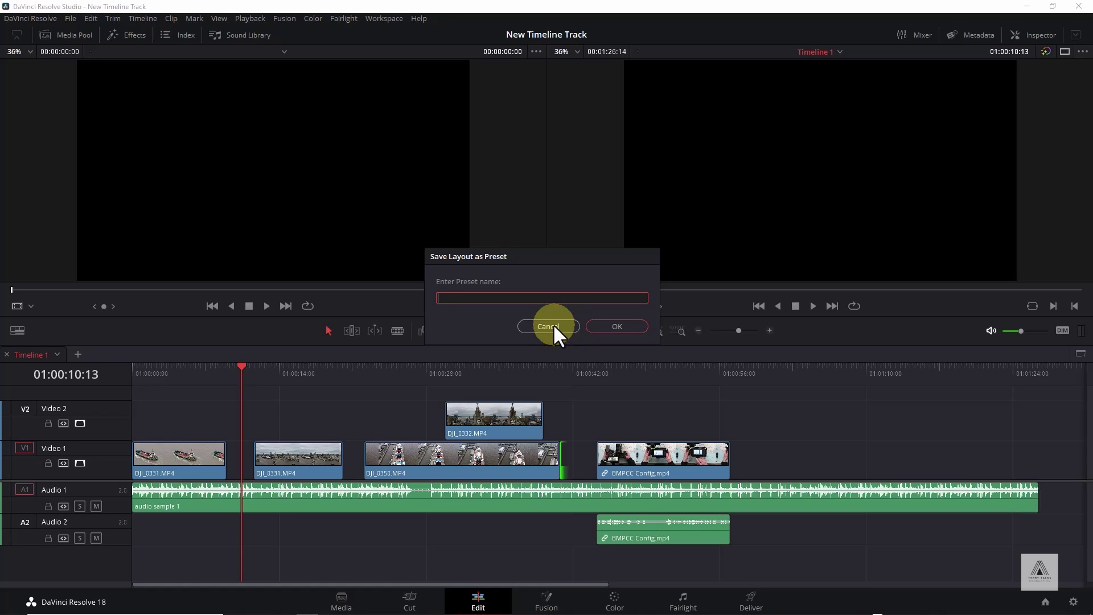
left_click(552, 325)
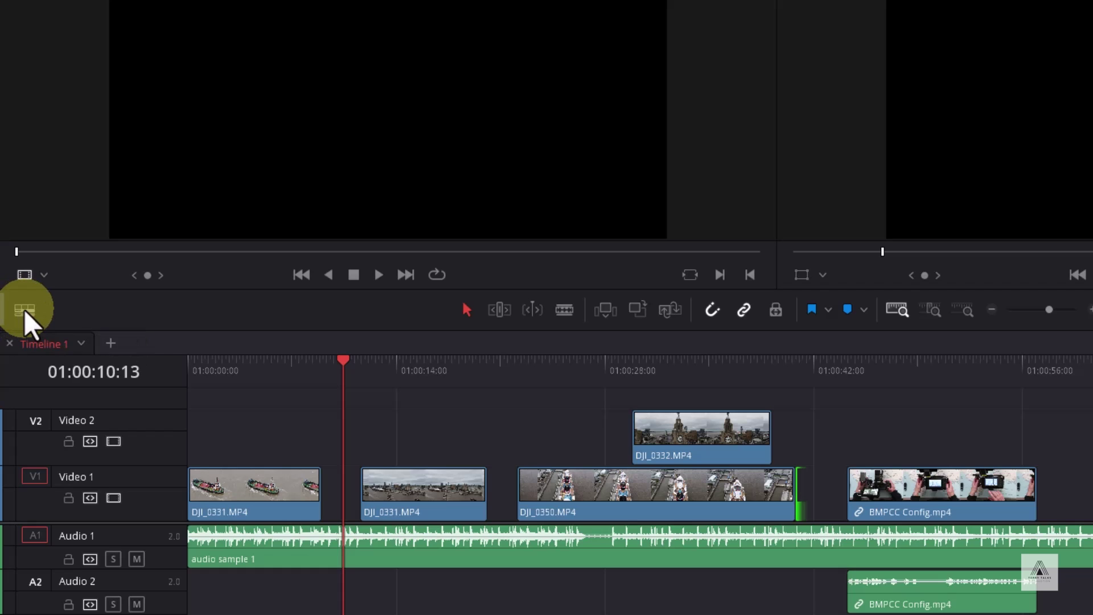
Step: In Timeline View Options, compare the thumbnail styles and return to full film strip thumbnails
left_click(24, 309)
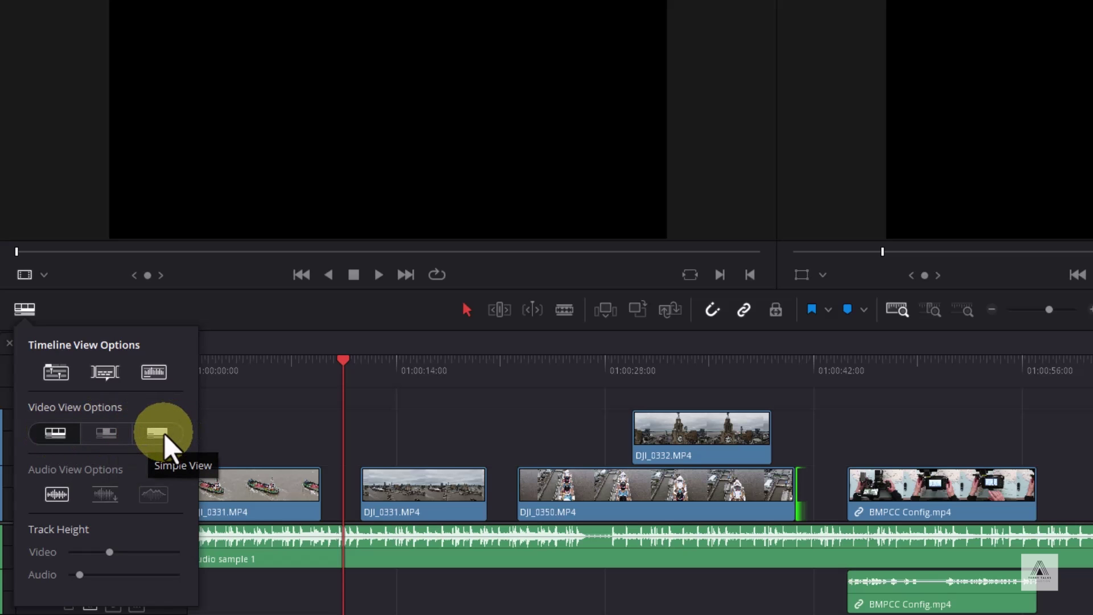
left_click(107, 431)
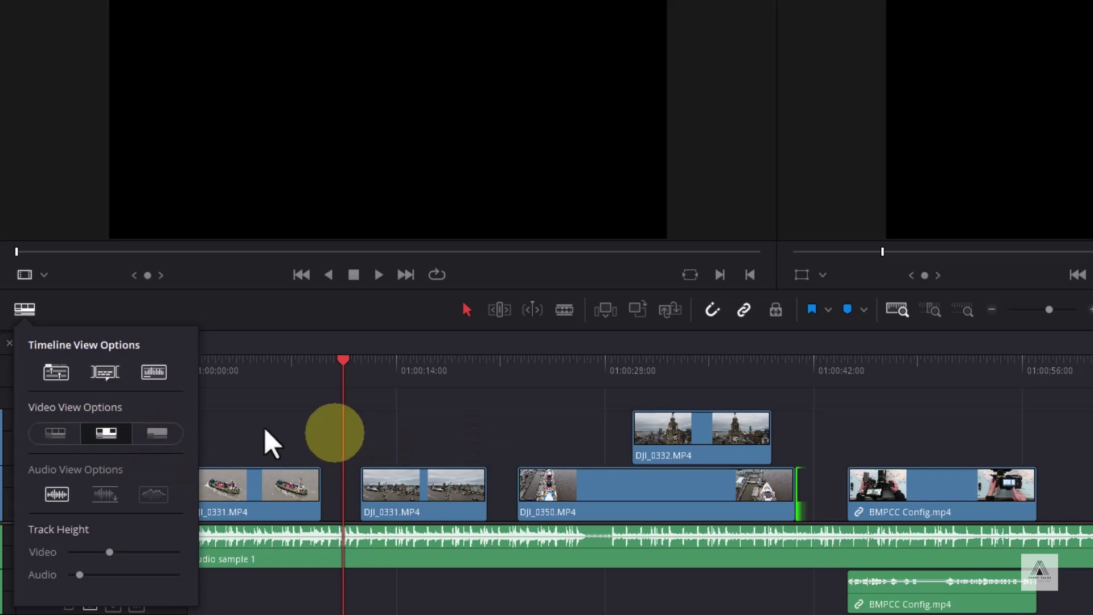
left_click(152, 429)
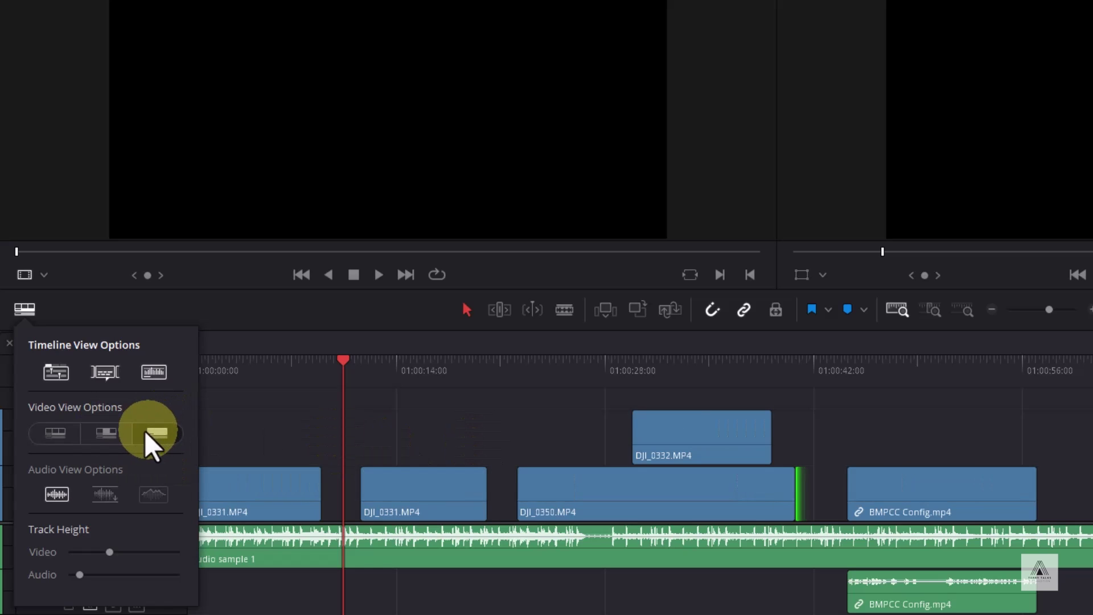
left_click(57, 430)
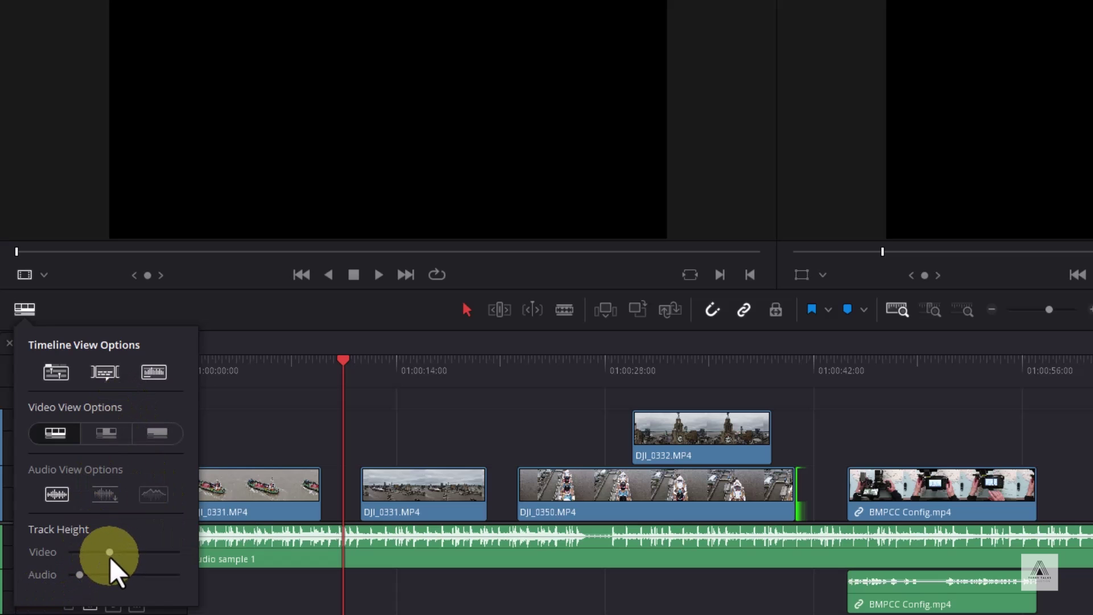
Step: Drag the Track Height Video slider slightly left to shorten the video tracks
left_click_drag(107, 550, 87, 575)
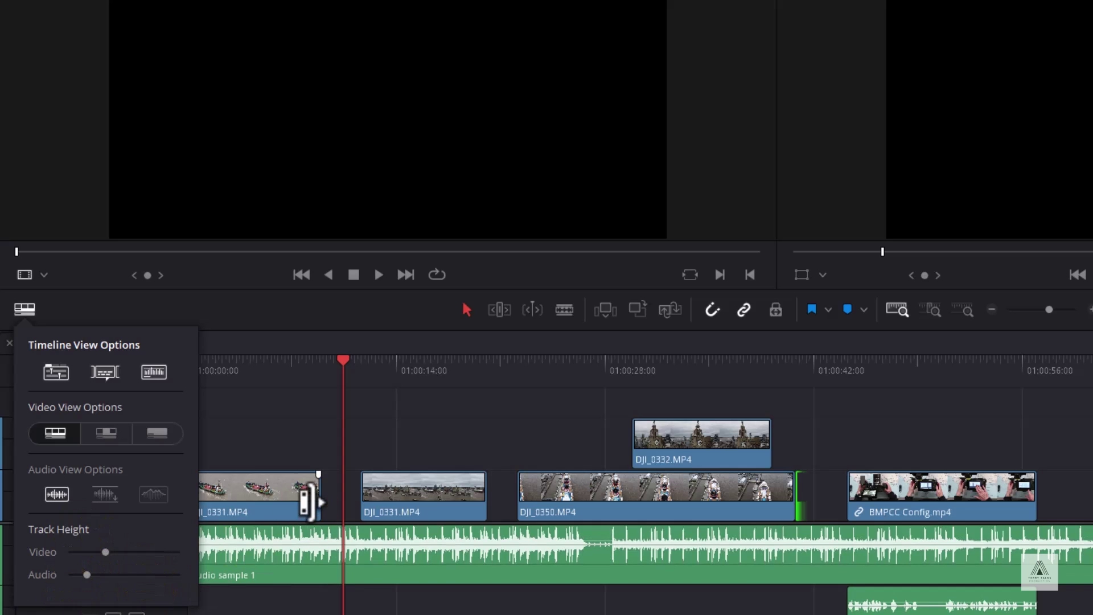
left_click(102, 550)
left_click_drag(102, 551, 97, 551)
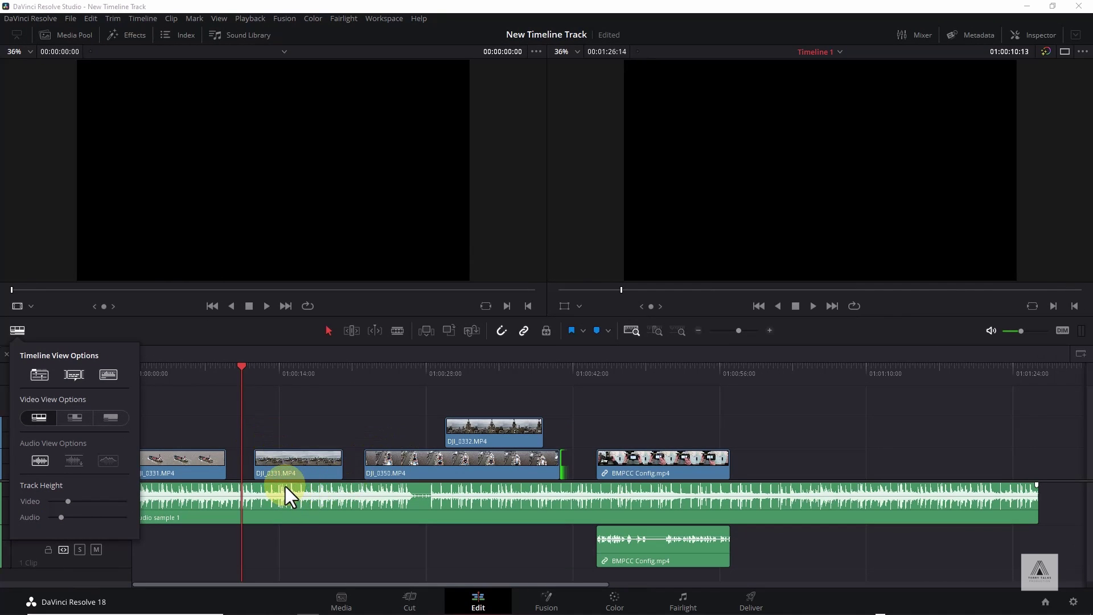
Step: From the Video 2 header, add one video track Below First Track and one audio track Above First Track
left_click(170, 330)
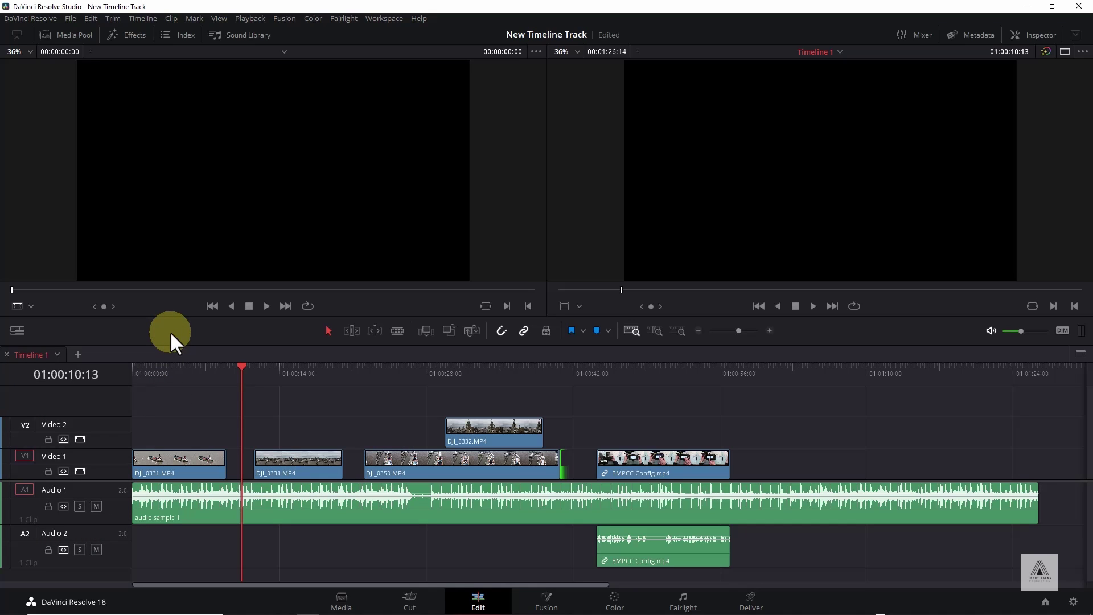
right_click(101, 439)
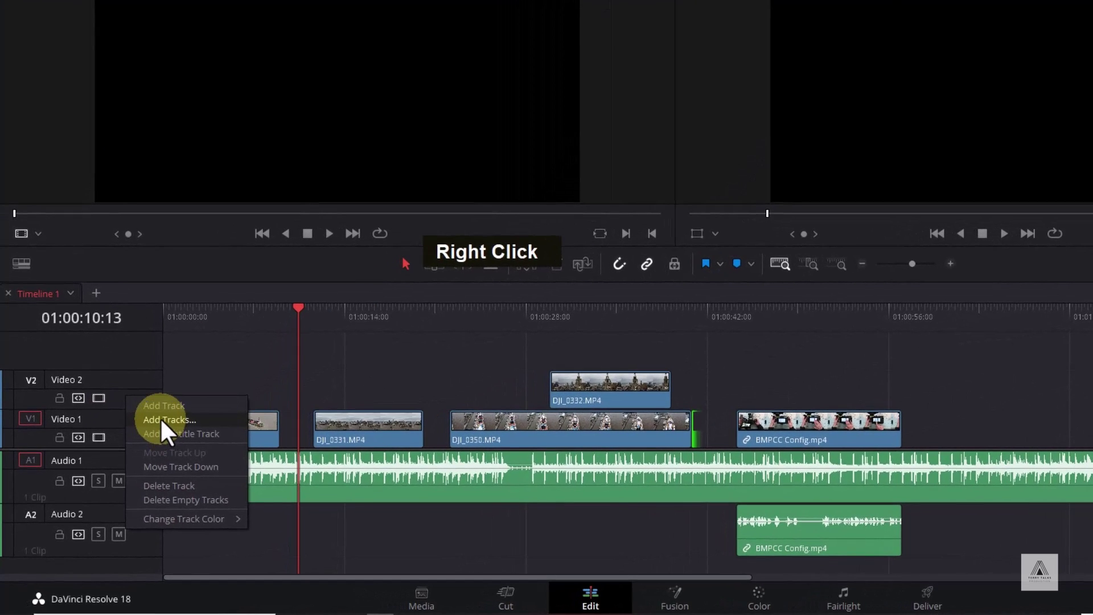
left_click(159, 418)
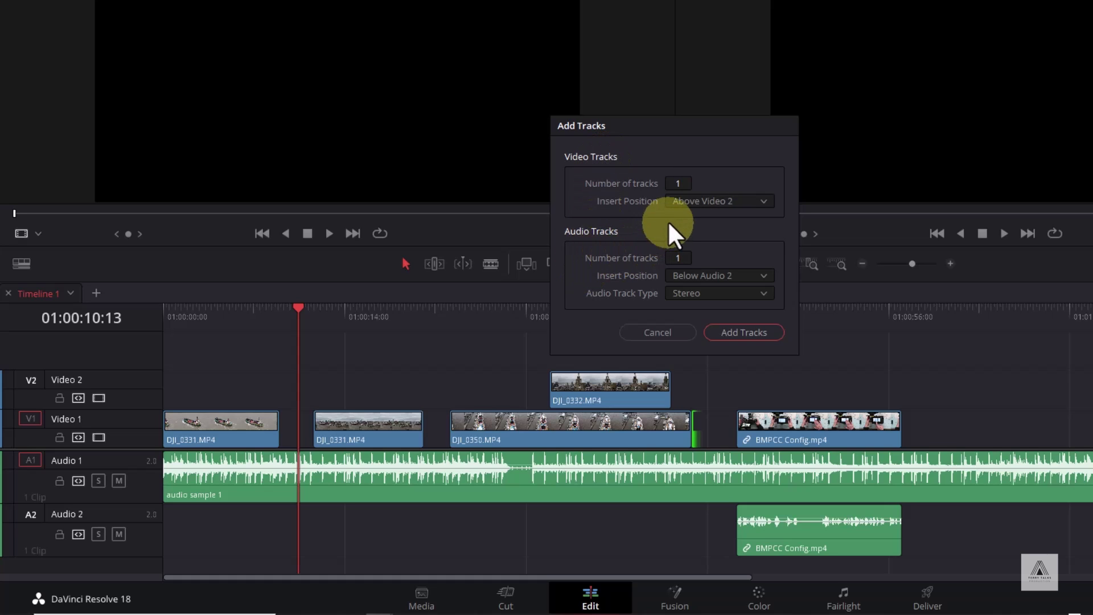
left_click(694, 201)
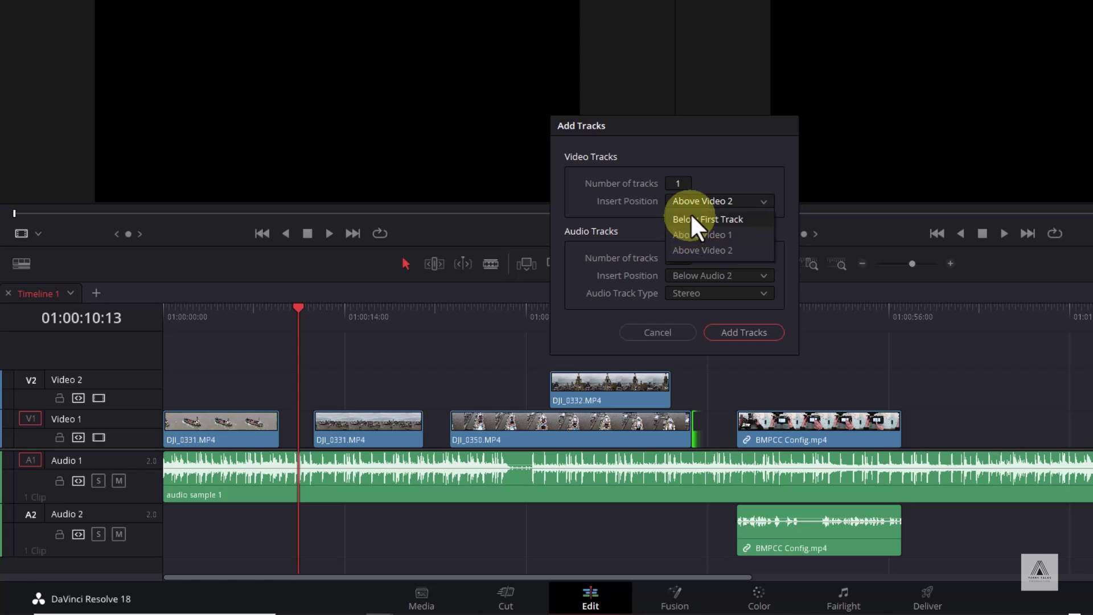
left_click(691, 218)
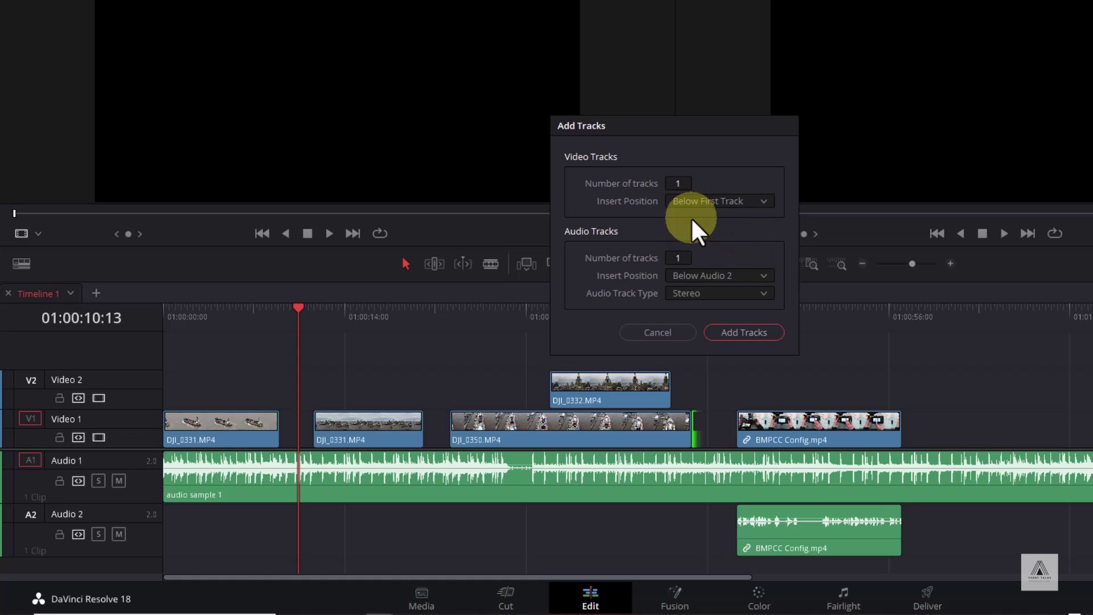
left_click(693, 272)
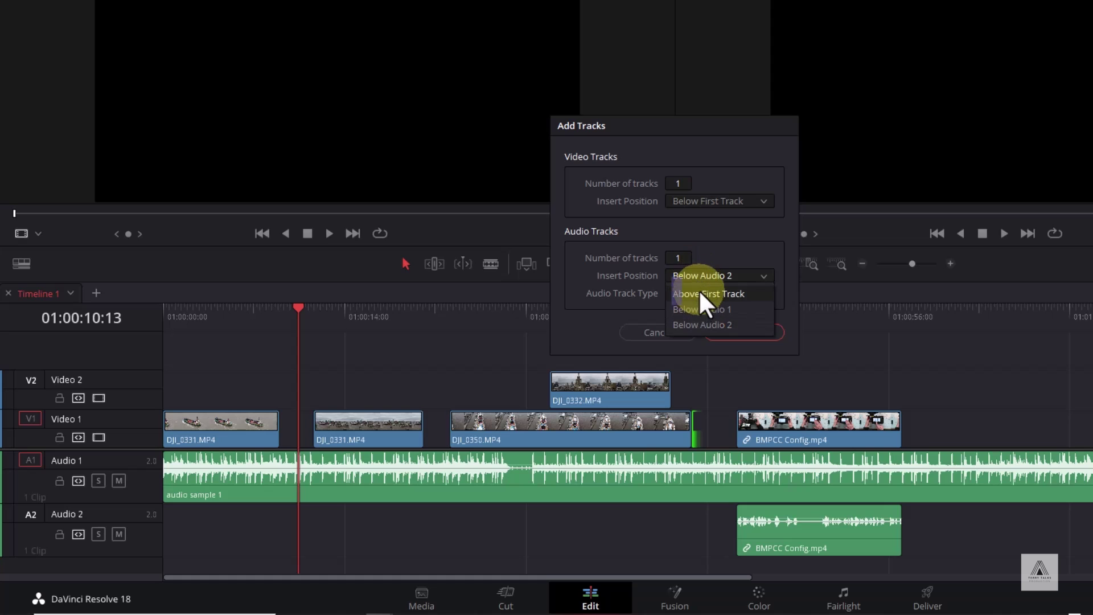
left_click(698, 290)
left_click(735, 332)
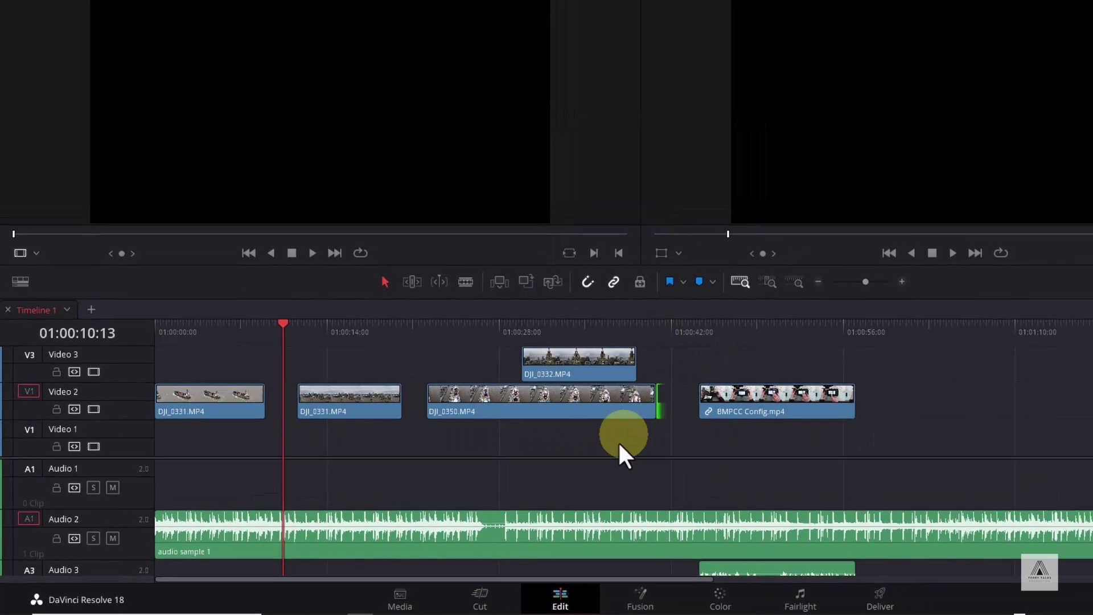
scroll(660, 477, "down", 2)
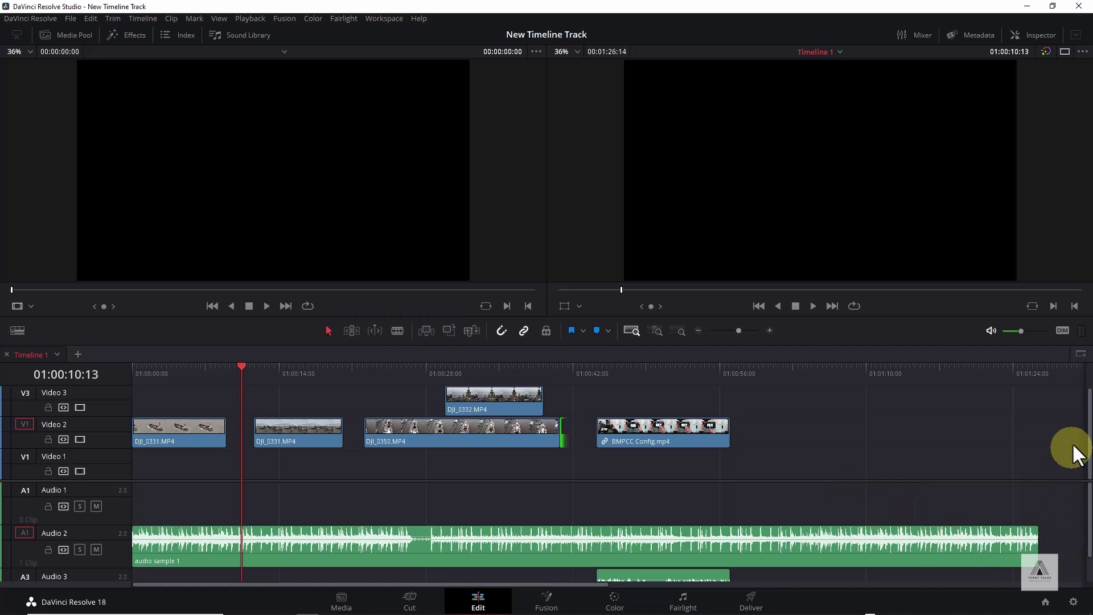
left_click_drag(1084, 417, 1085, 378)
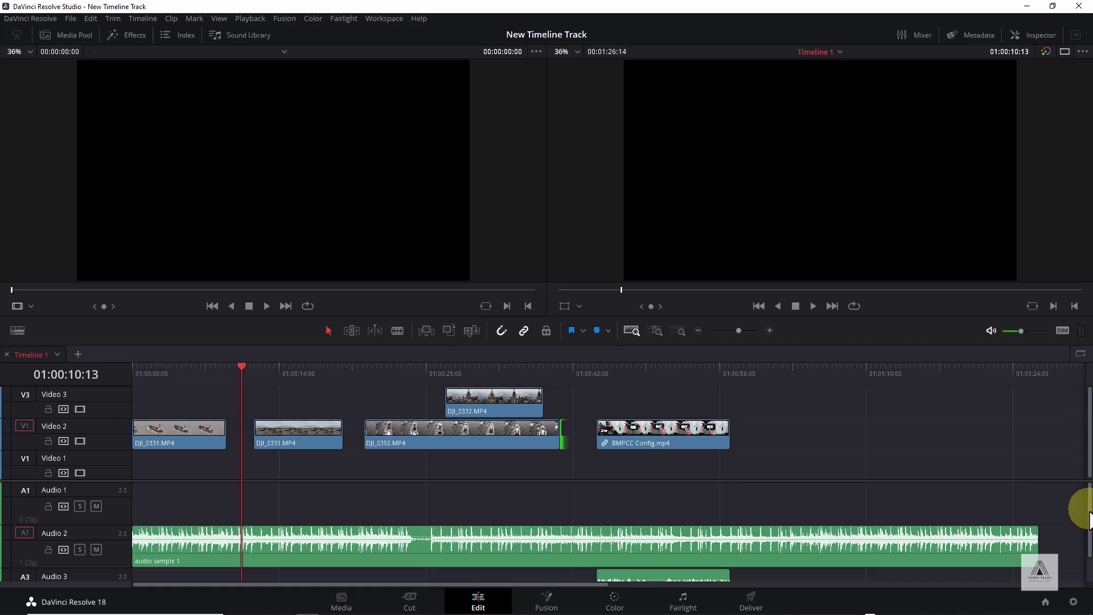
left_click_drag(1080, 505, 1081, 546)
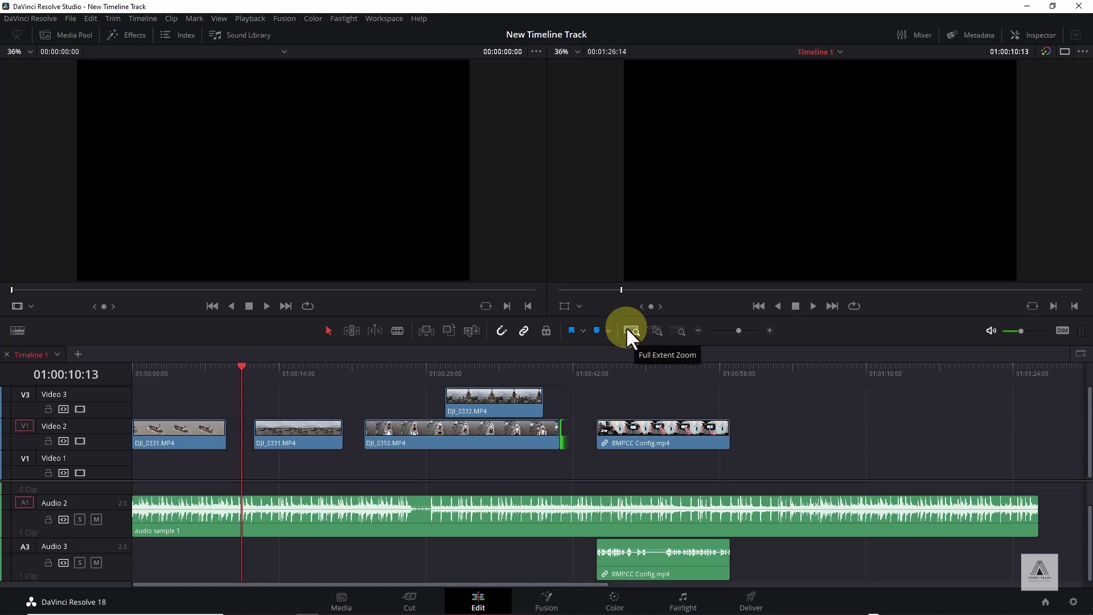
Step: Try Detail Zoom, Full Extent Zoom and the zoom slider, then place the playhead at 01:00:17:09
left_click(657, 329)
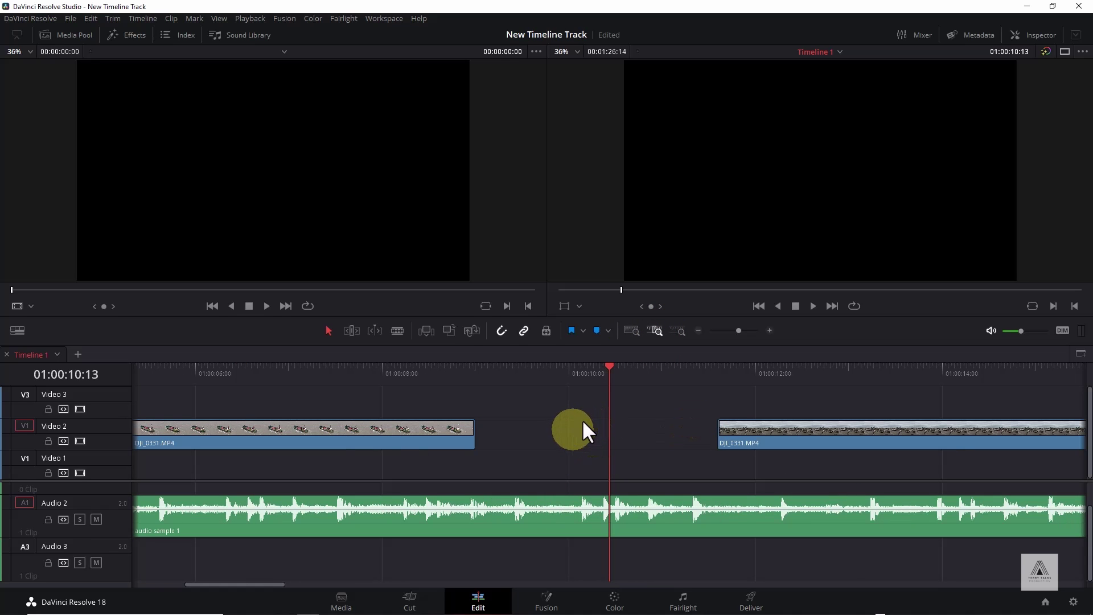
left_click(677, 329)
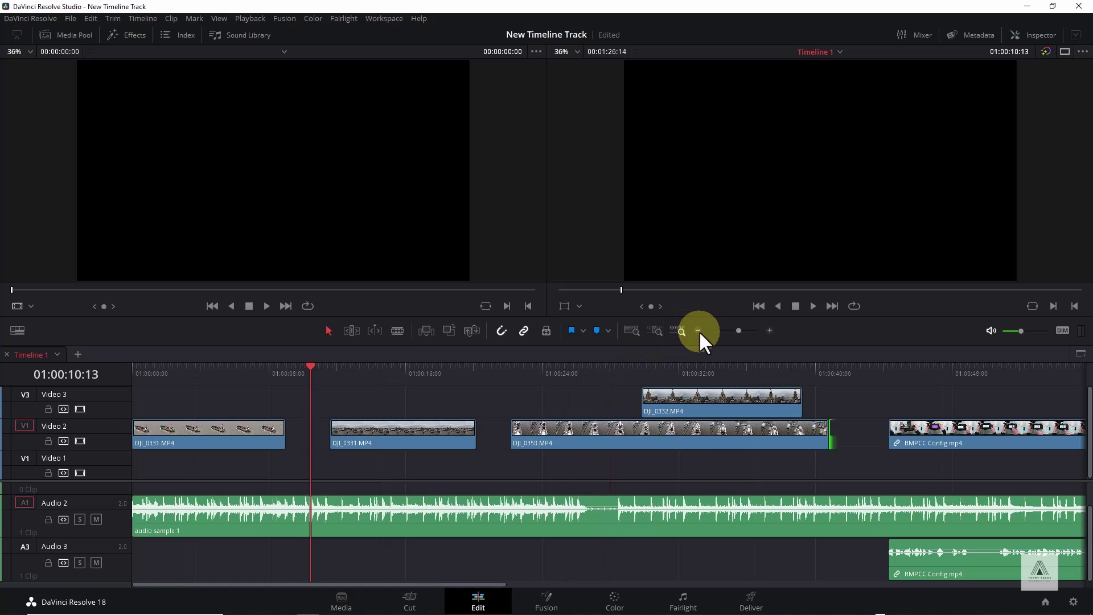
left_click_drag(736, 329, 737, 329)
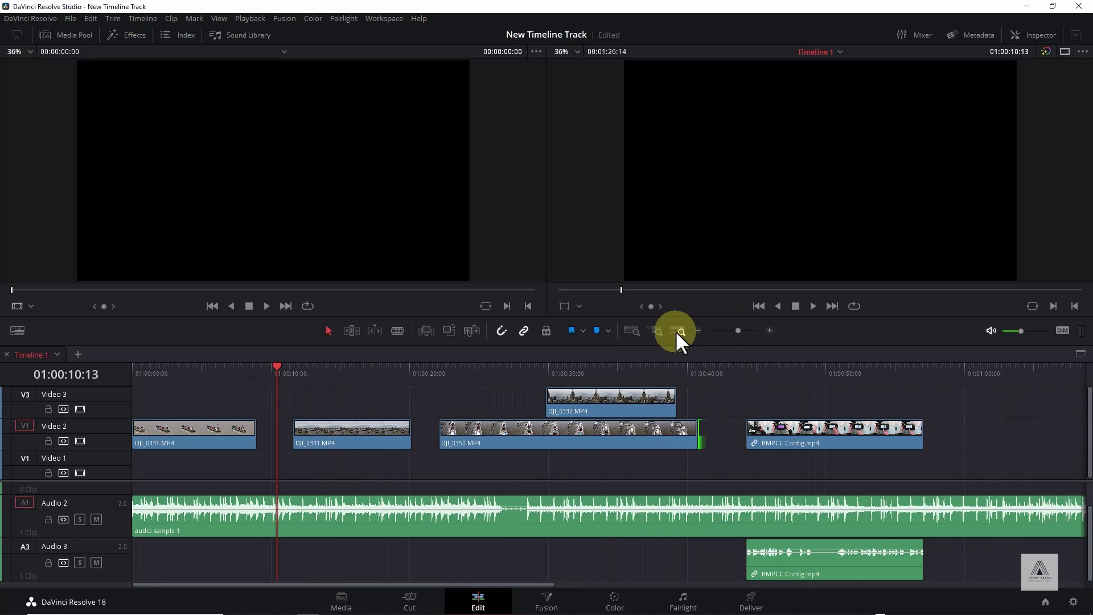
left_click(655, 329)
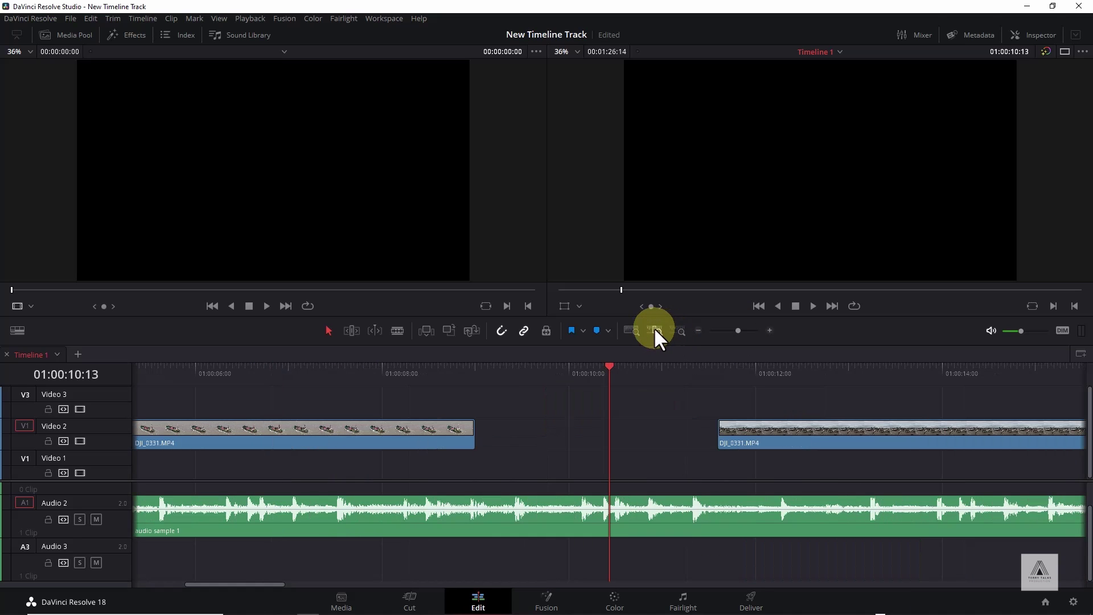
left_click(677, 329)
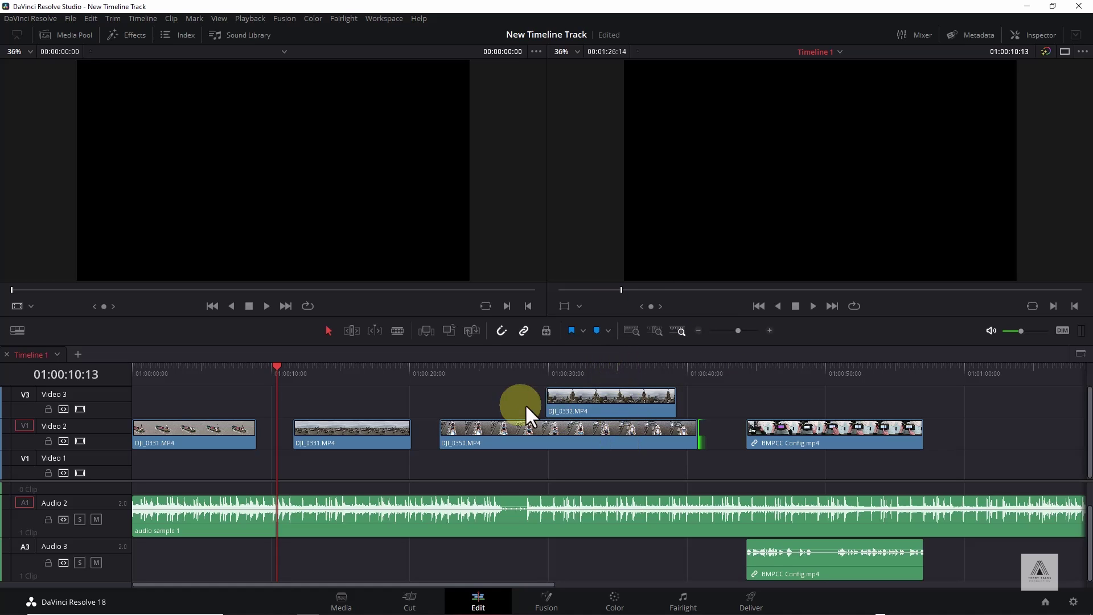
left_click(372, 370)
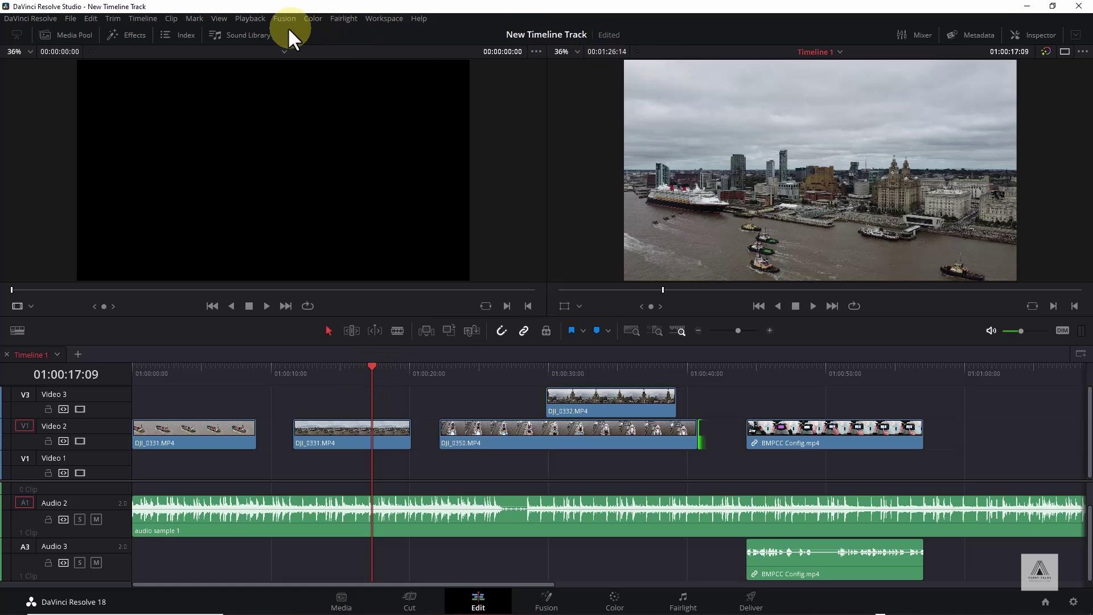
left_click(384, 18)
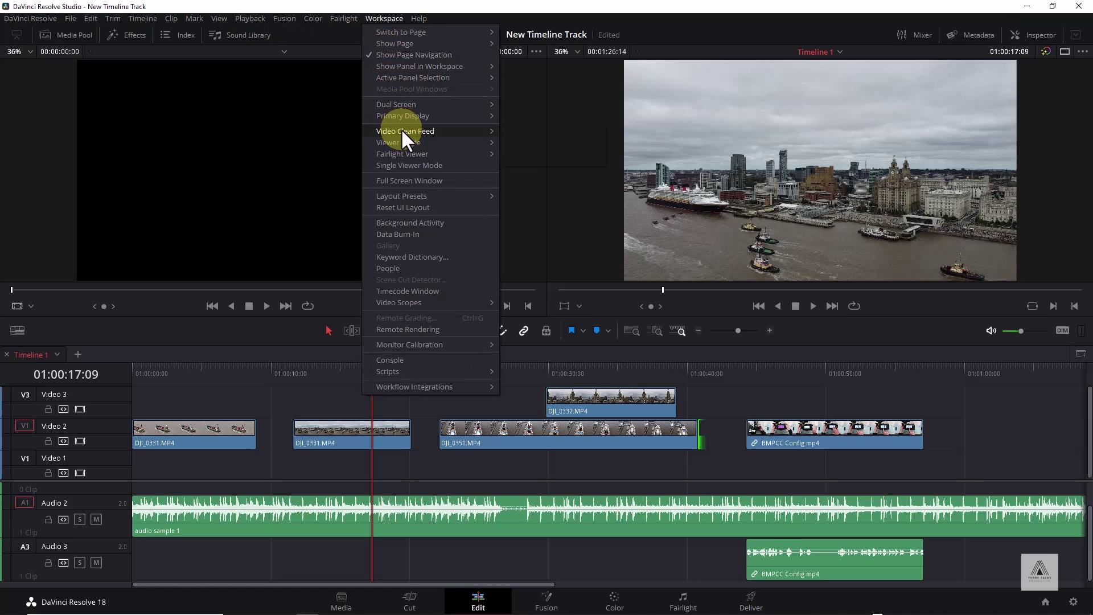
mouse_move(402, 130)
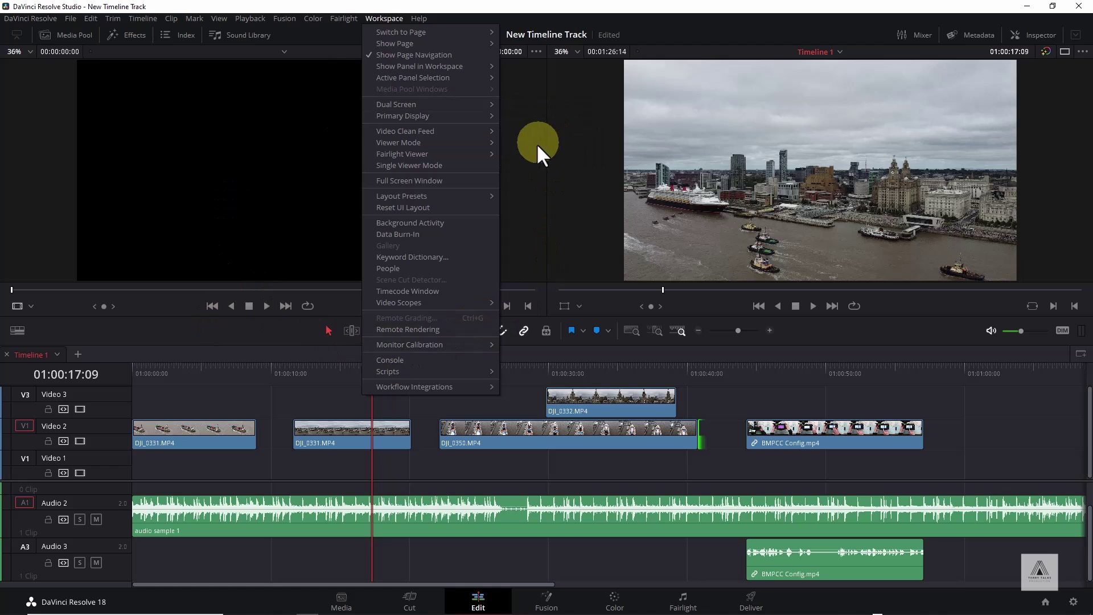
left_click(248, 330)
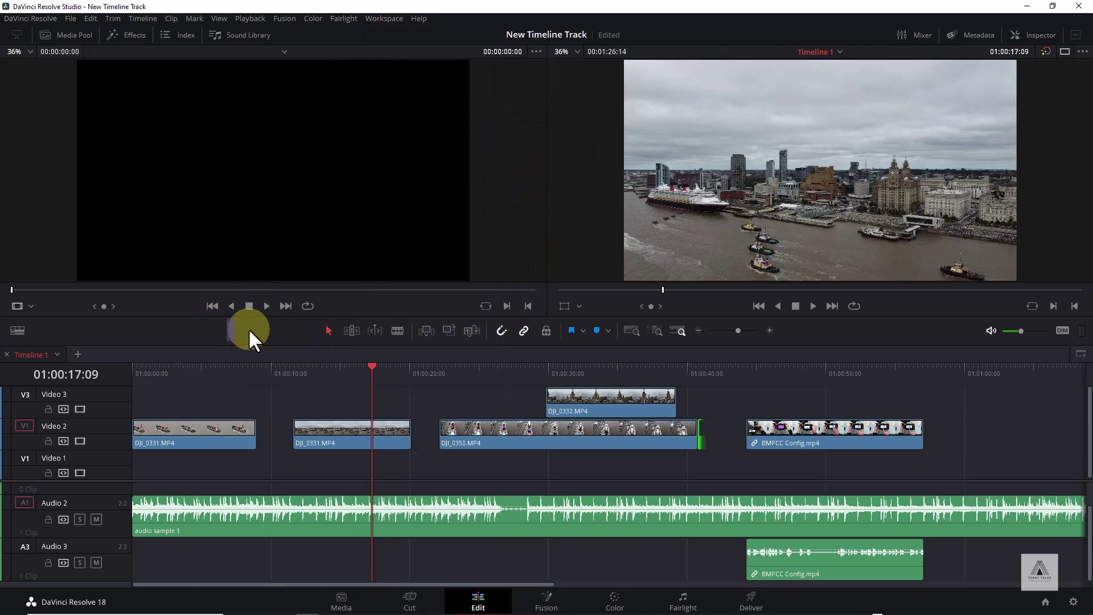